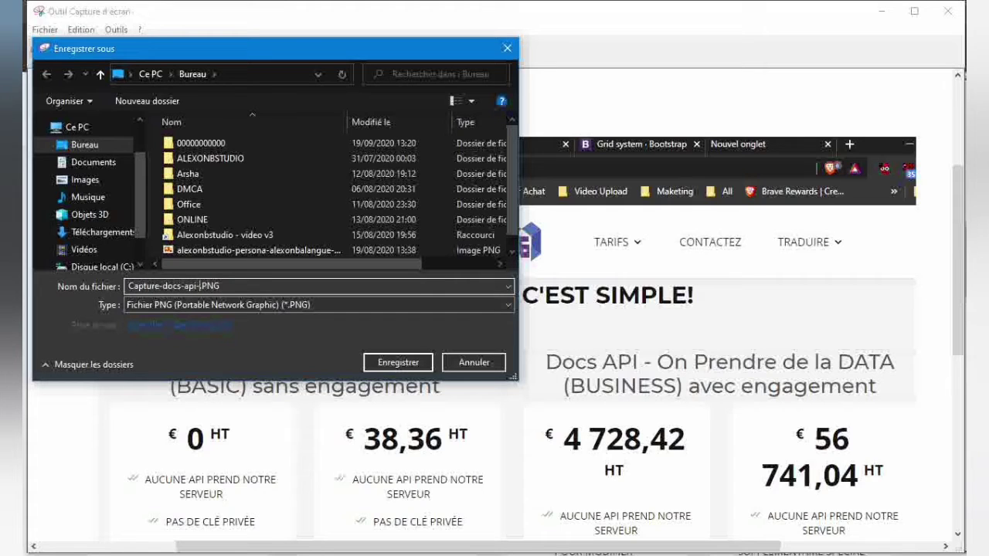
Save the screen capture to the Bureau folder as "Capture-docs-api-pools.PNG" and close the capture tool.
type("pools")
key("Return")
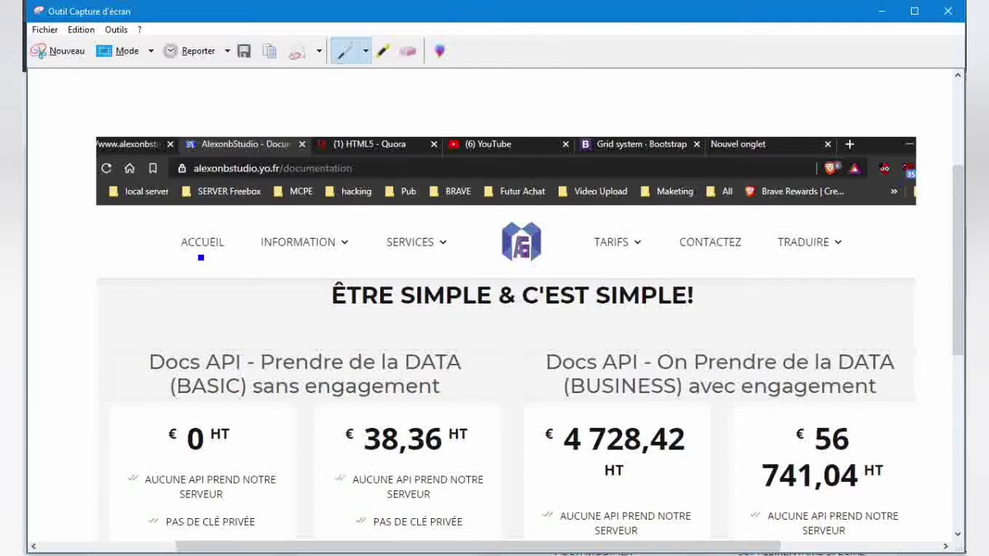
left_click(947, 12)
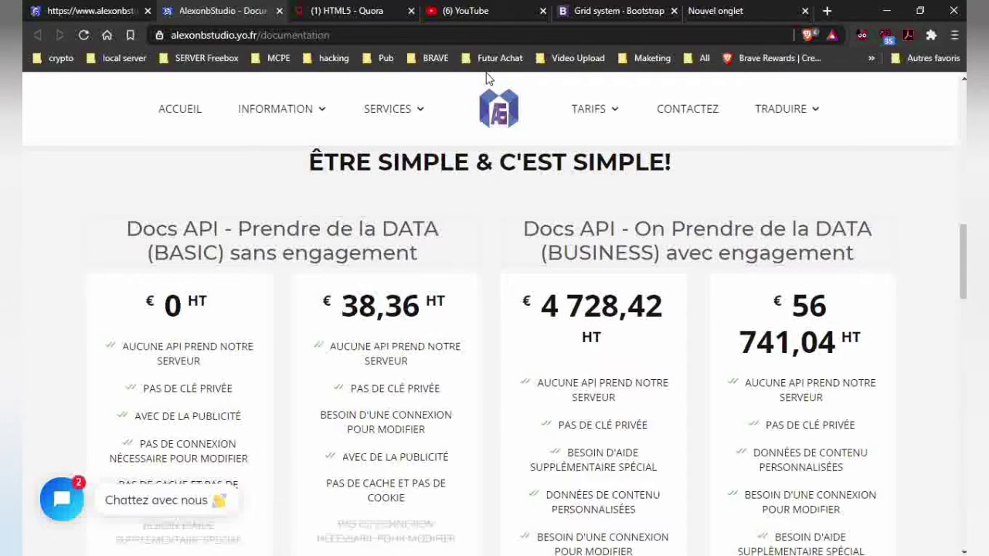
Open Facebook Creator Studio's Instagram posts page in the empty browser tab.
left_click(759, 15)
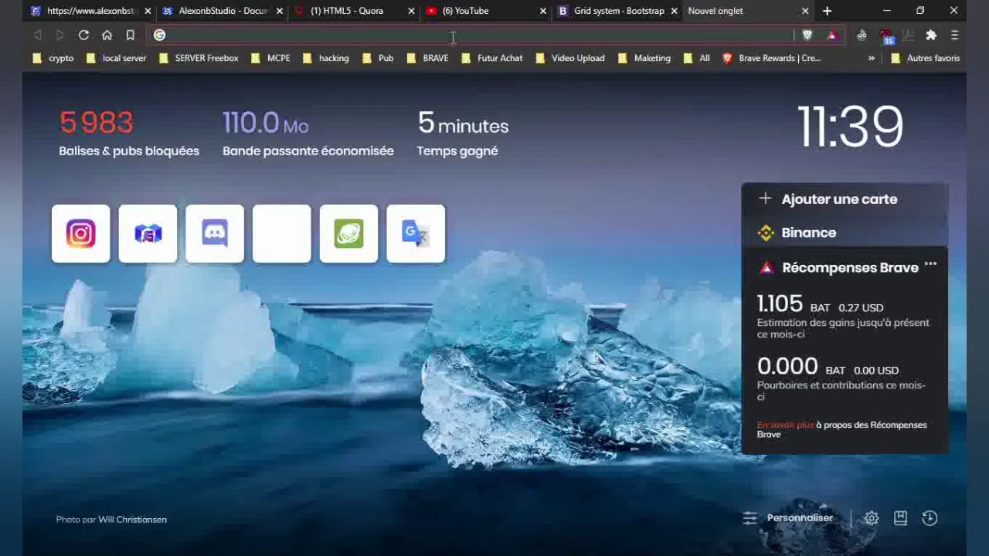
type("in")
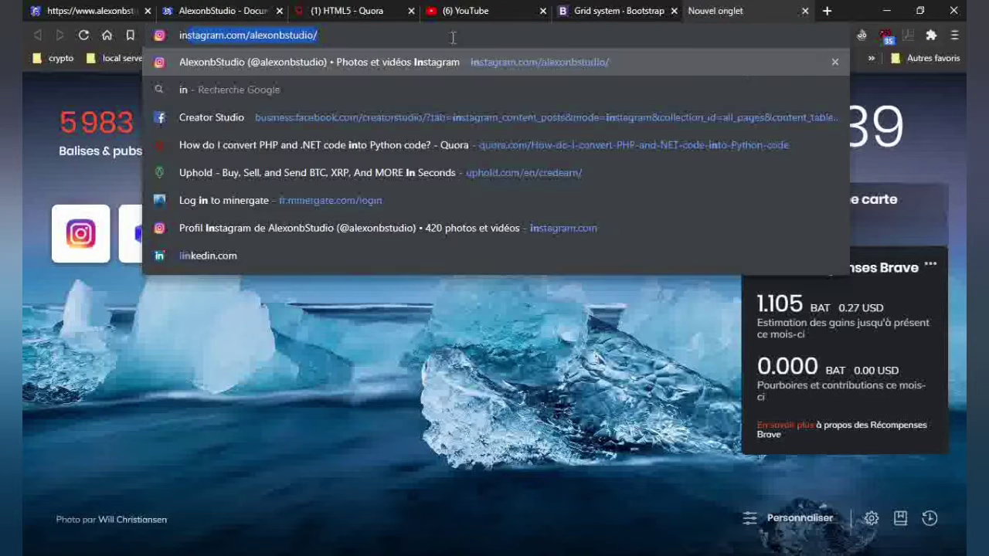
key("BackSpace")
key("BackSpace")
key("BackSpace")
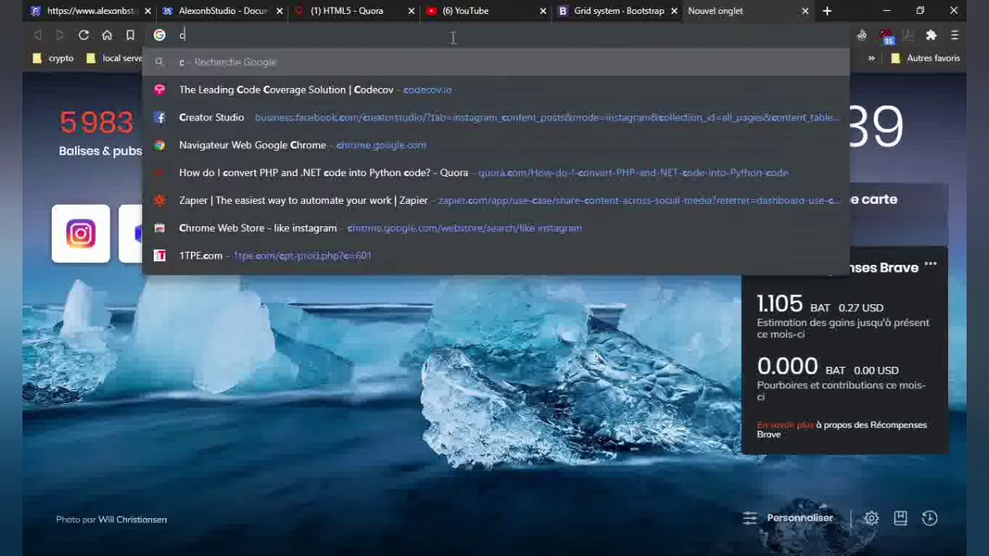
type("face")
key("Down")
key("Down")
key("Down")
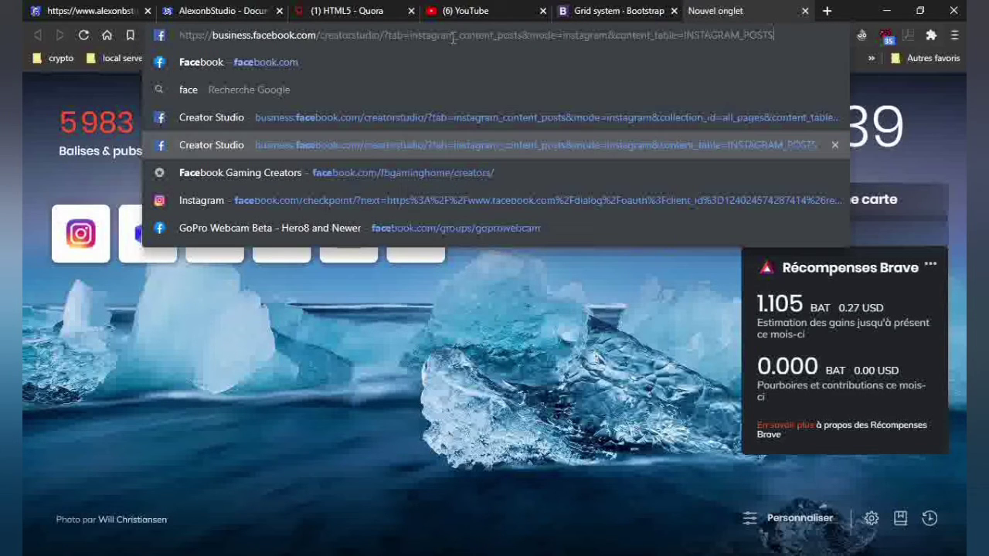
key("Return")
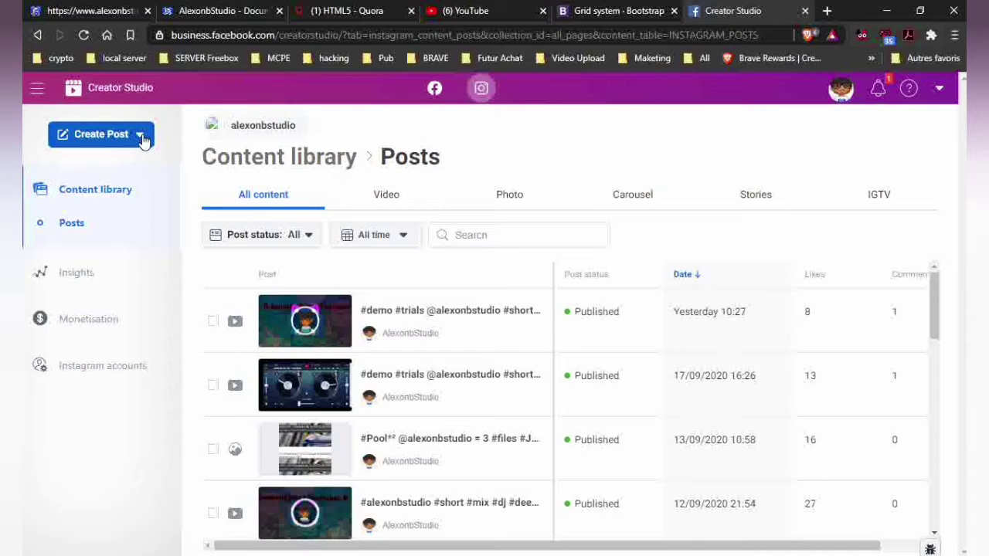
Create a new Instagram feed post and upload "Capture-docs-api-pools.PNG" from the Bureau folder as its content.
left_click(141, 136)
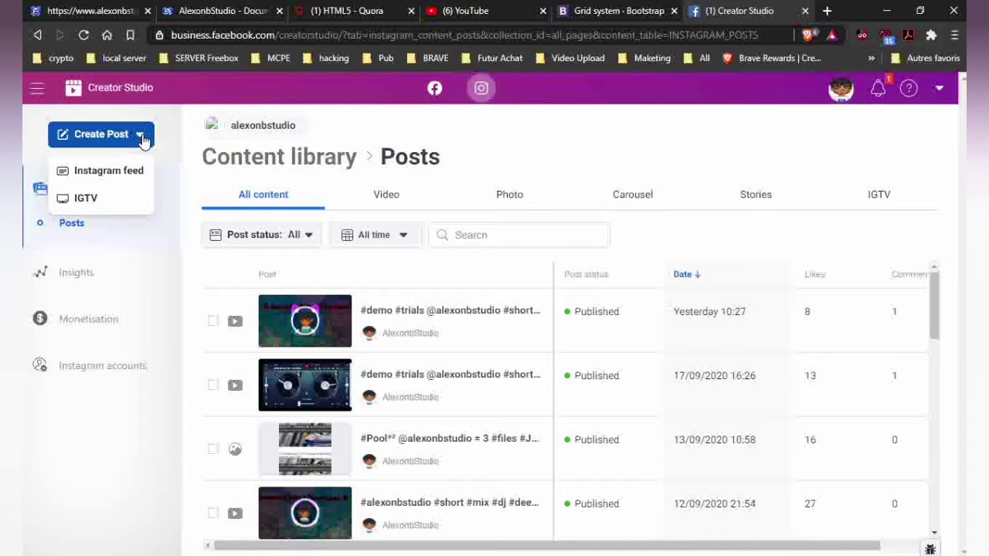
left_click(103, 174)
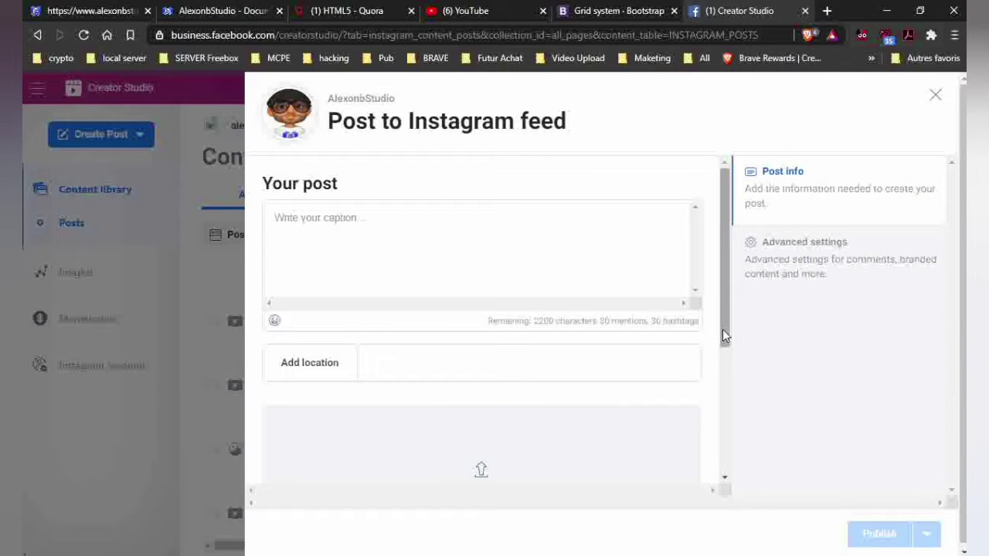
left_click_drag(722, 329, 722, 411)
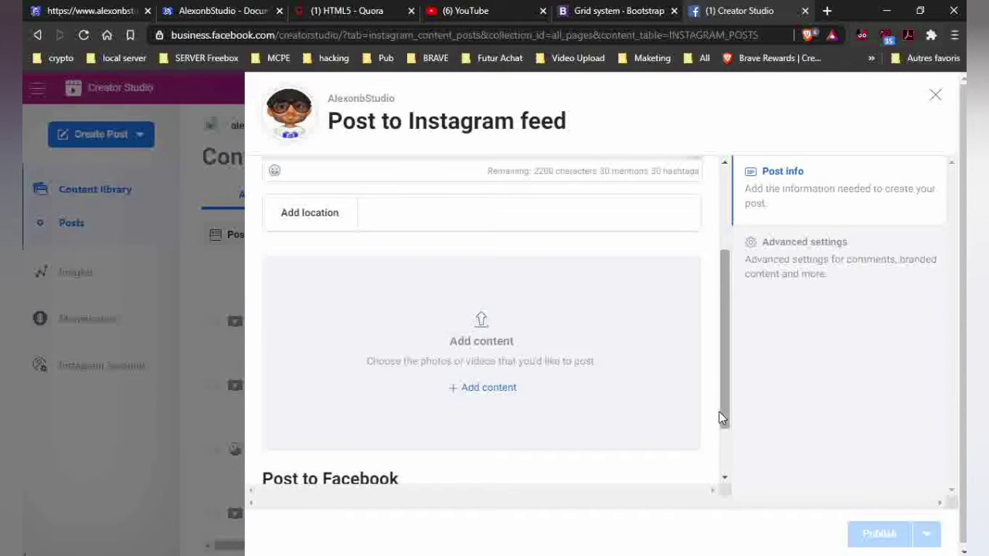
left_click(471, 390)
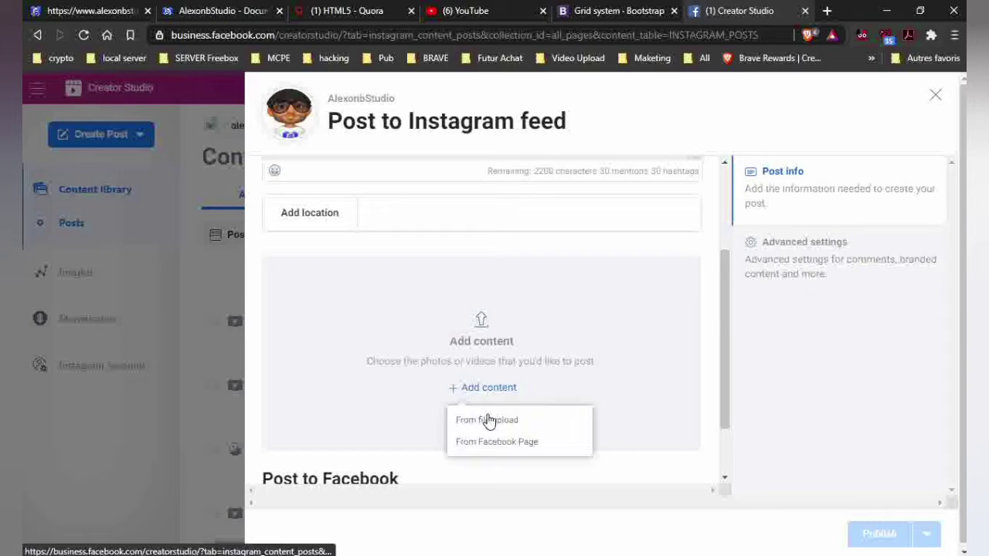
left_click(488, 419)
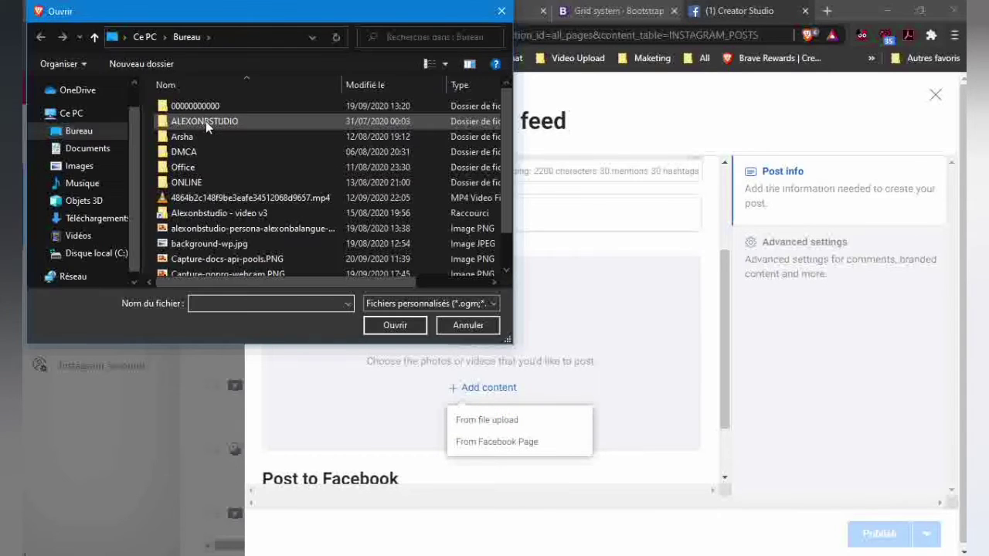
left_click(232, 261)
left_click(394, 327)
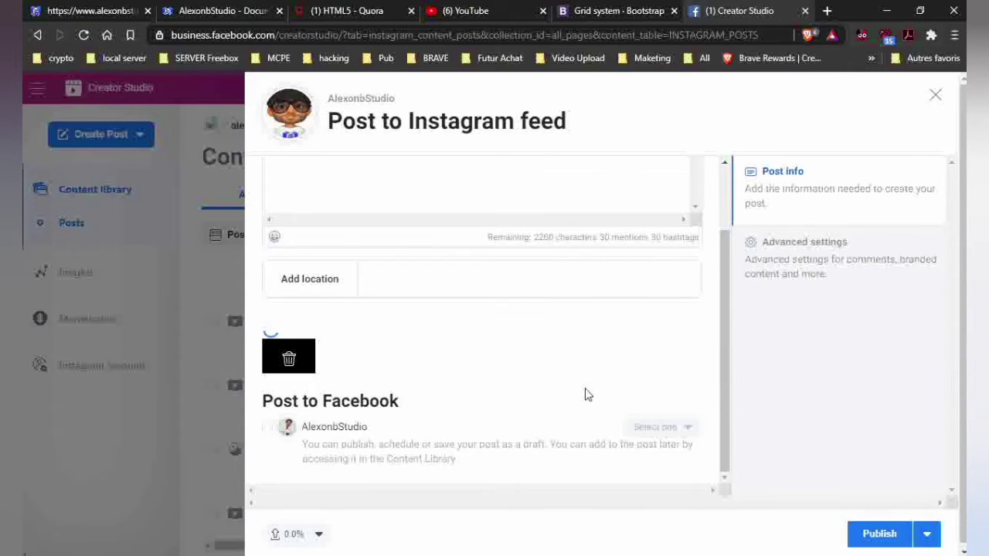
Enable publishing the post to the AlexonbStudio Facebook page as well.
scroll(266, 431, "down", 2)
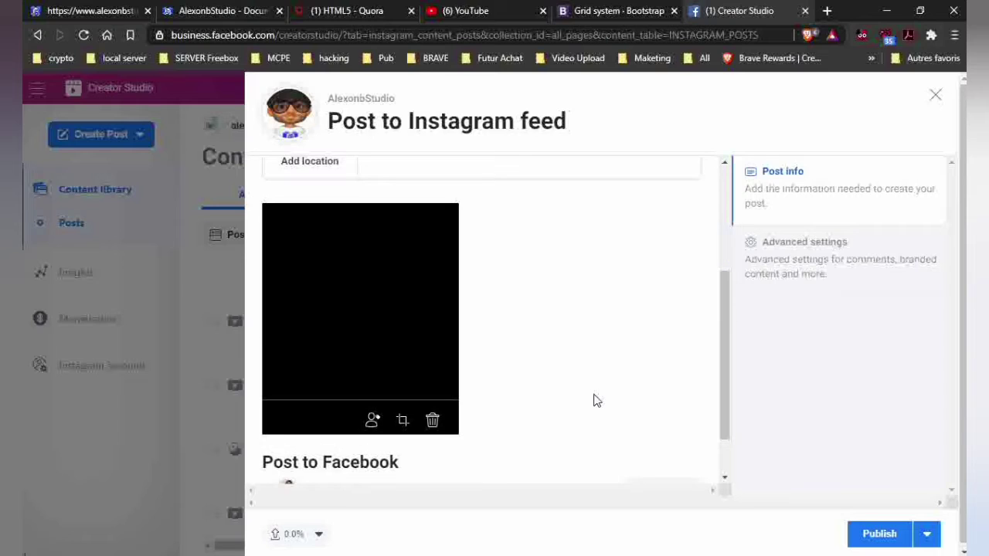
scroll(723, 384, "down", 1)
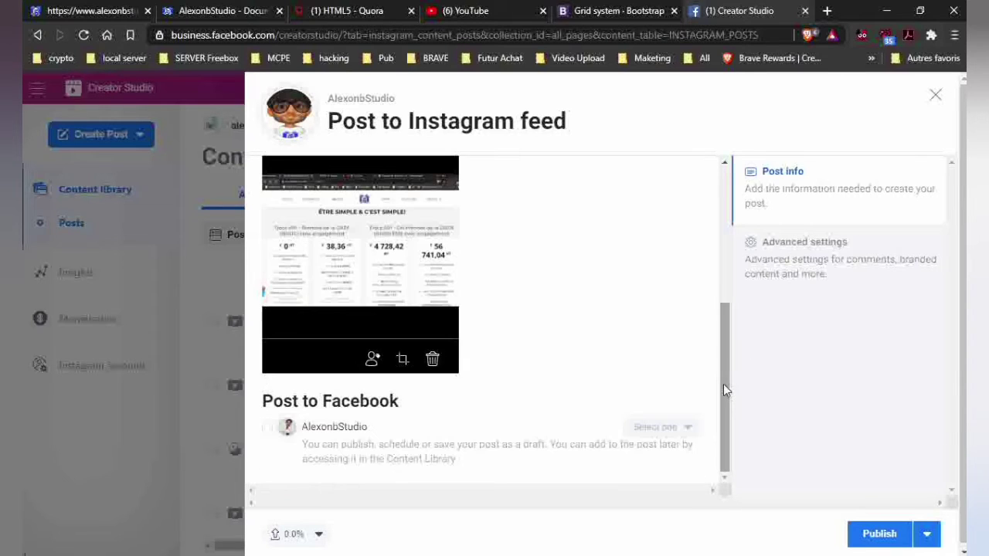
left_click(267, 430)
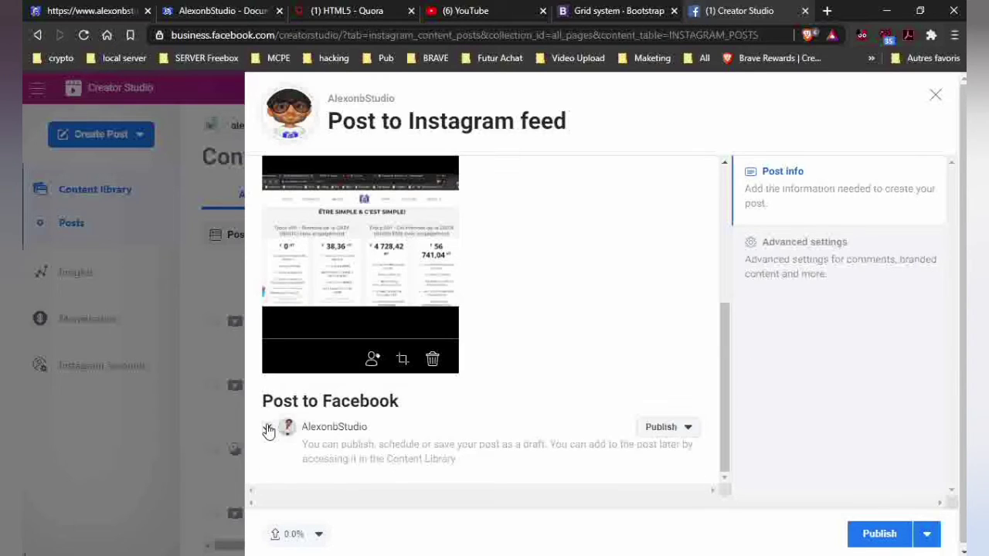
Write the post caption "Documentation détailler bientôt WP-API v1.0 en préparation".
left_click_drag(729, 346, 729, 210)
left_click(357, 237)
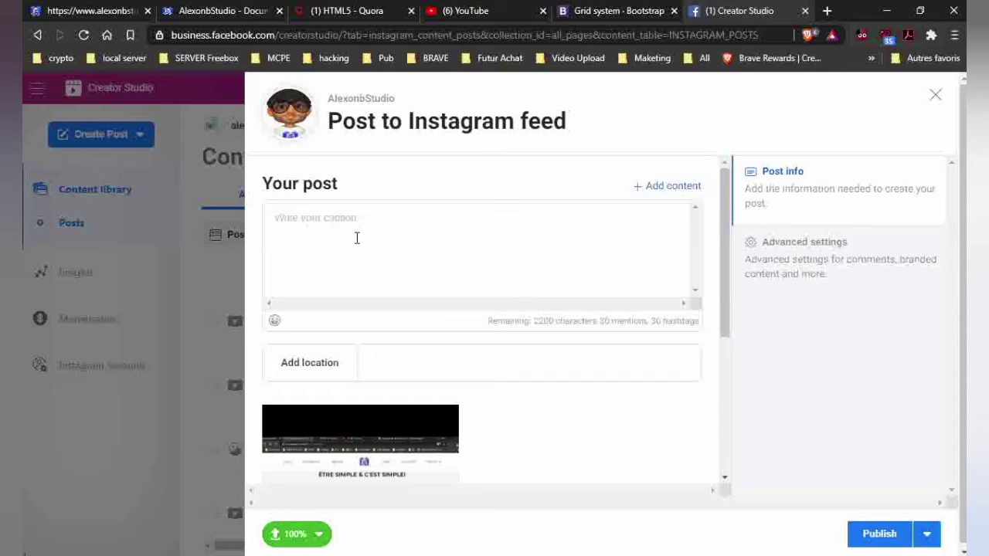
type("News ")
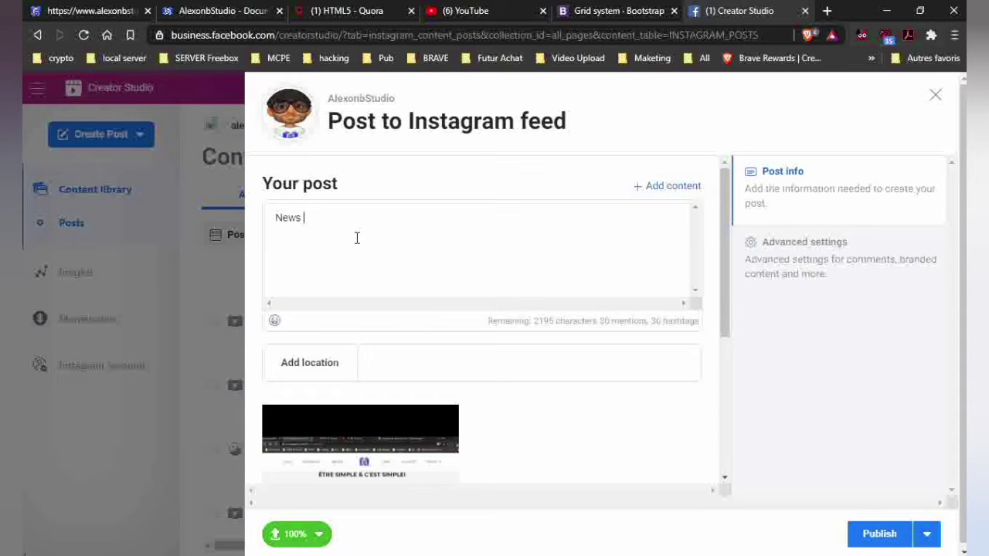
type("deta")
key("ctrl+a")
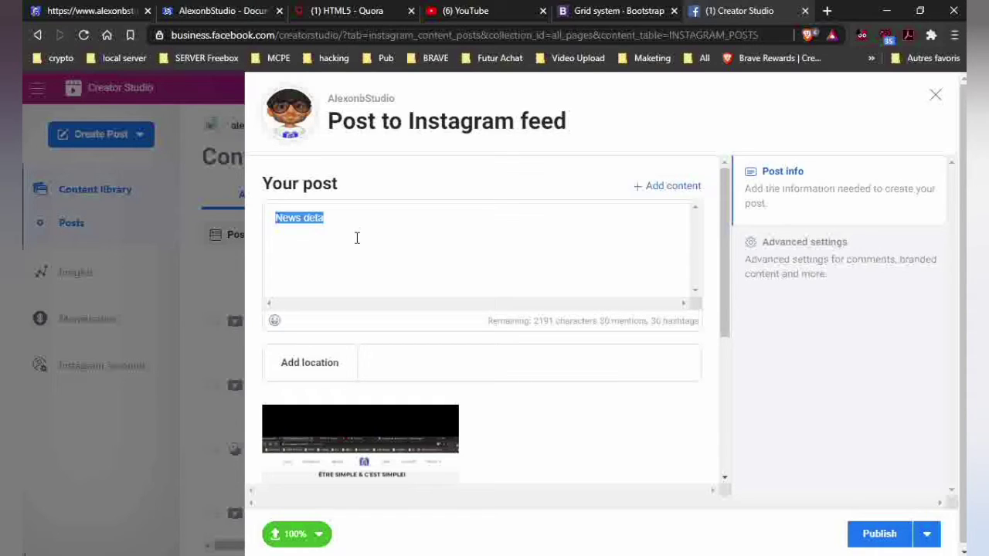
type("Docume")
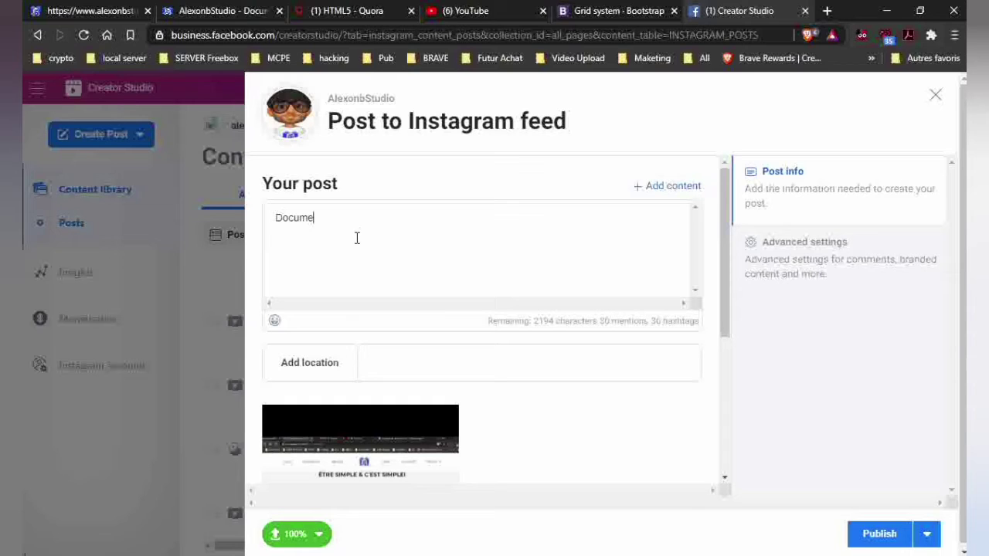
type("ntation détailler ")
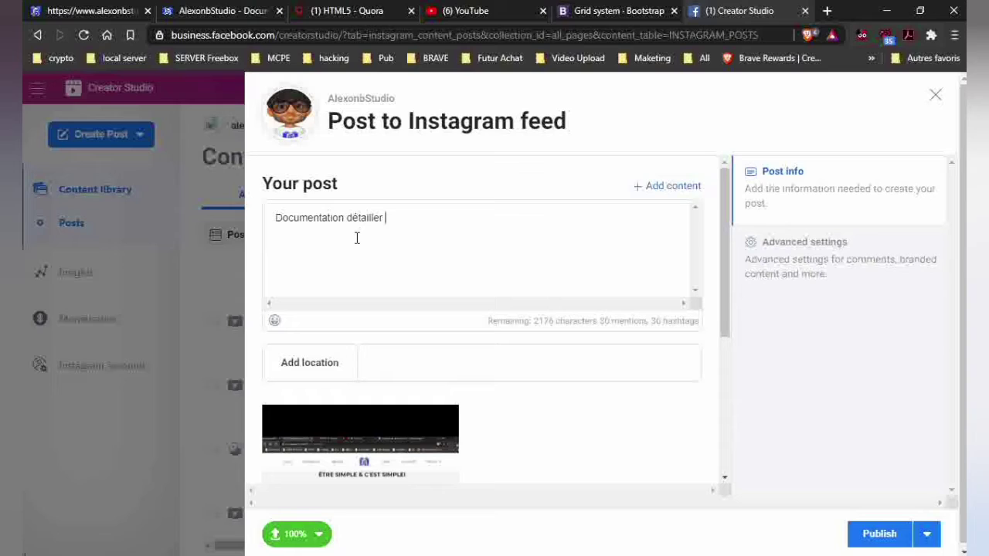
type("sur")
key("BackSpace")
key("BackSpace")
key("BackSpace")
key("BackSpace")
key("BackSpace")
type("bientôt WP-API")
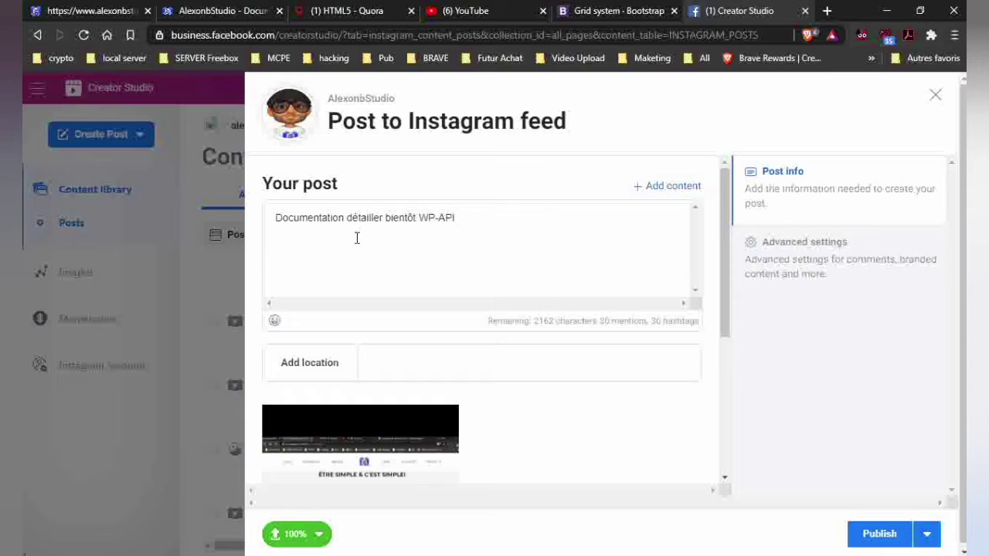
type(" v1.0 en preparation")
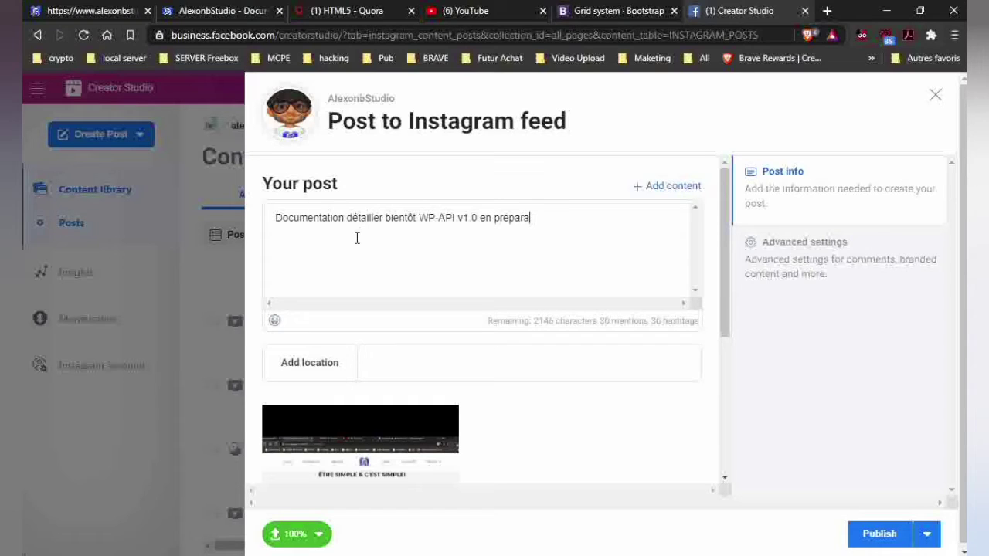
Turn the caption's first word into the hashtag "#Documentation" and return to the end of the text.
left_click(277, 217)
type("#")
left_click(597, 223)
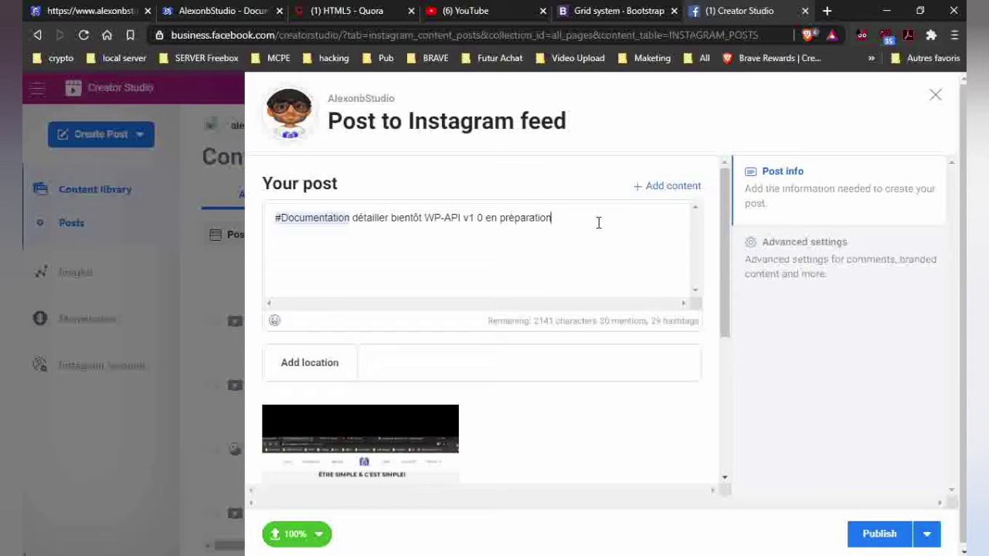
Append "- #todo #be #present différente" to the caption.
type("- ")
type("to")
key("BackSpace")
key("BackSpace")
type("#")
type("todo #be")
type("present di")
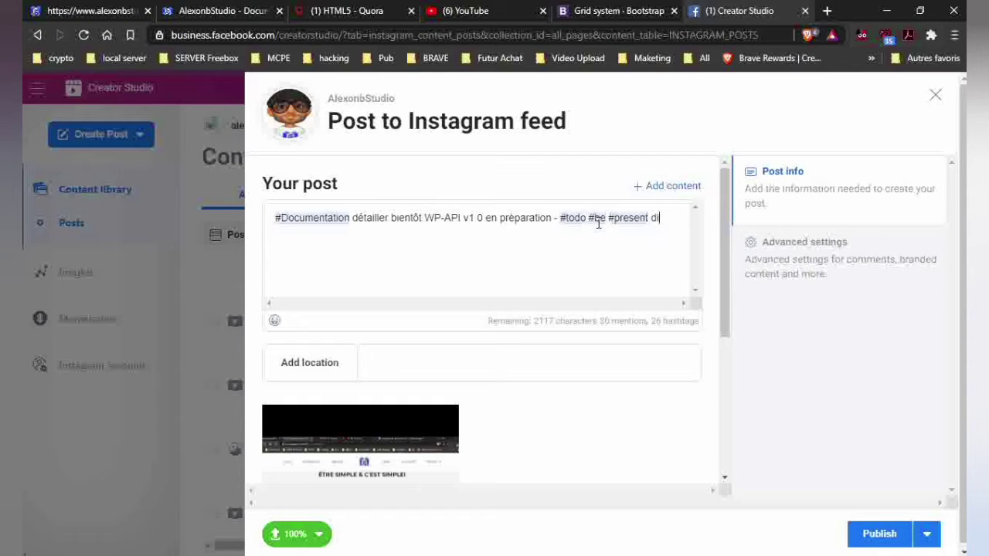
type("ffé")
type("rente ")
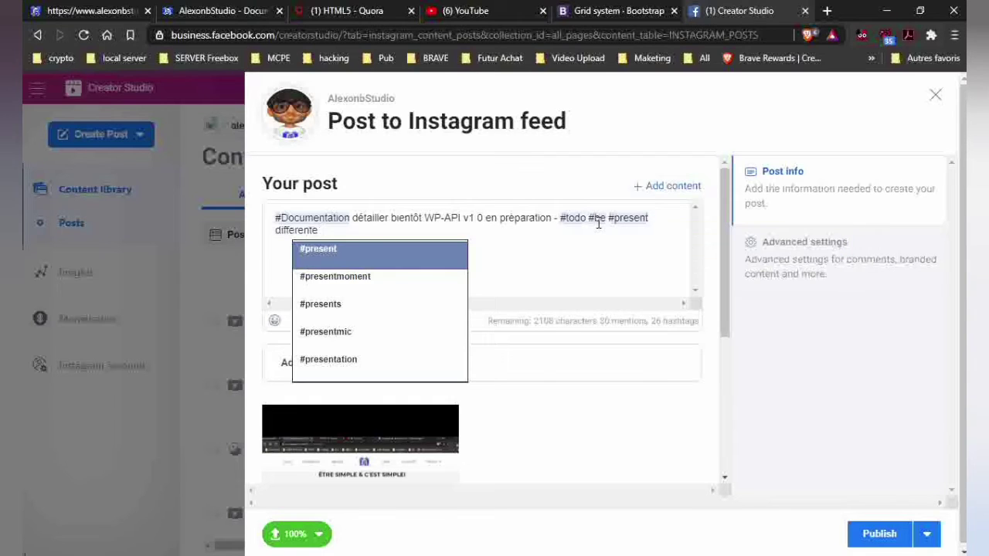
type("#pool")
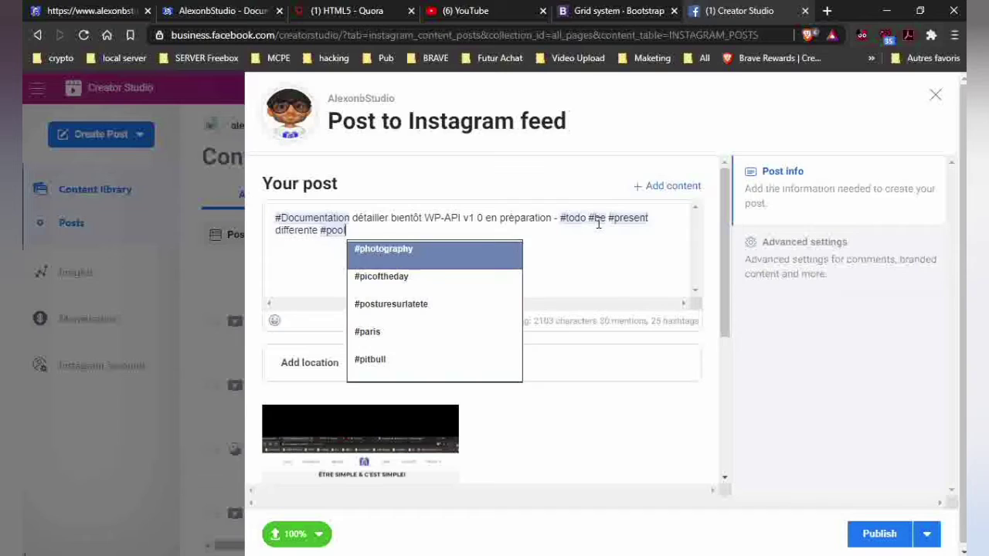
type("*/#")
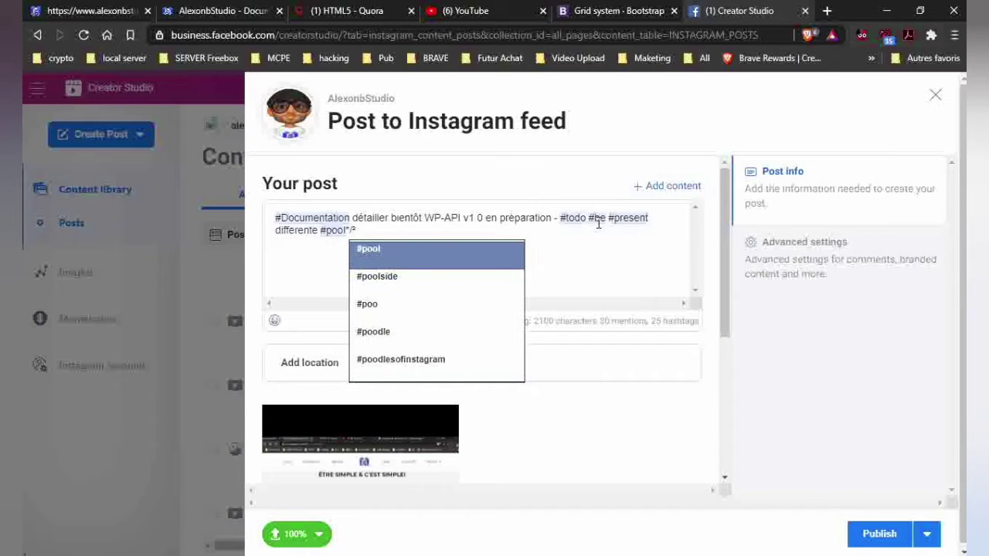
key("BackSpace")
key("BackSpace")
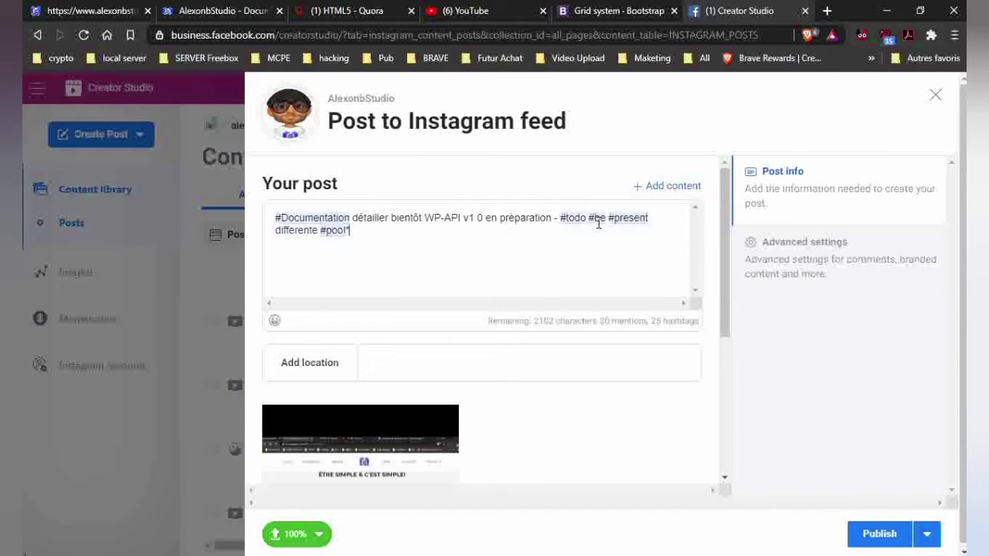
type("/")
type(" with ")
type("@")
type("alexo")
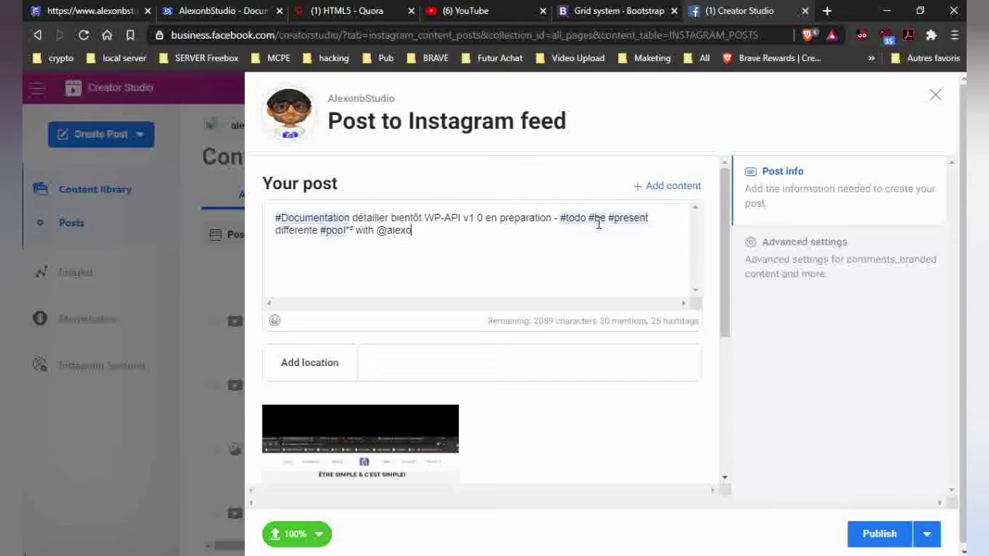
type("nbstudio")
Continue the caption with "with #ure #json #PHP".
type("with #")
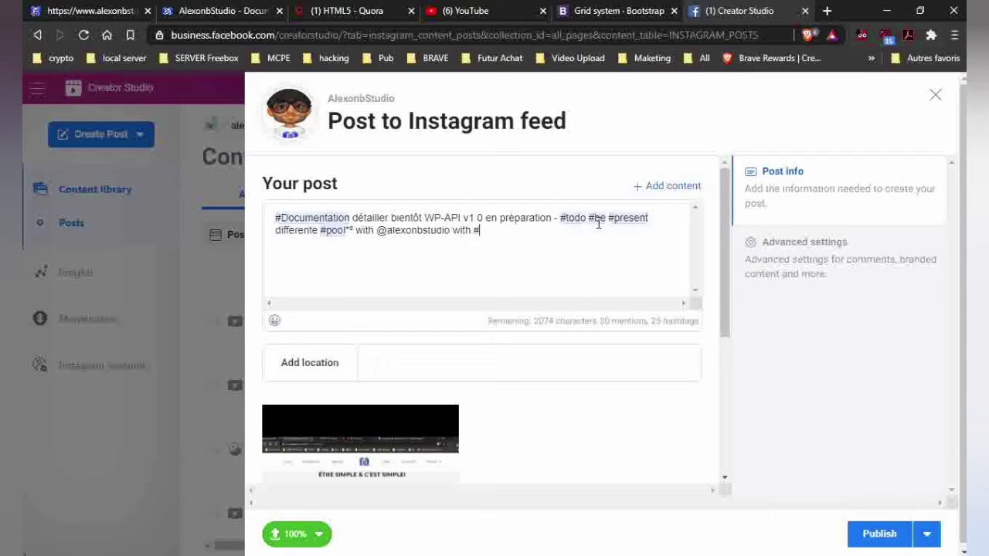
type("ure #json #")
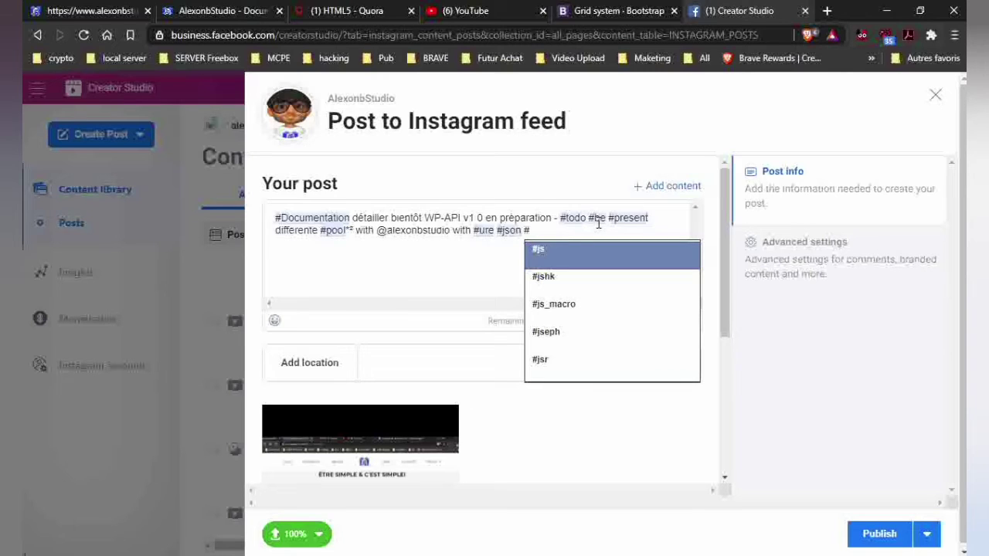
type("PHP")
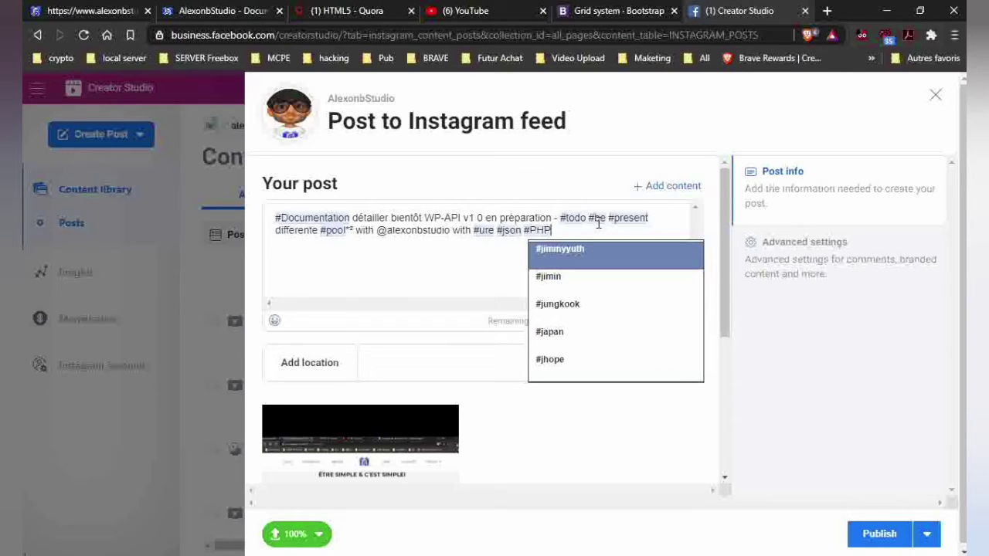
Add the parenthesised server hashtags "(#nginx #apache #caddyserver)" to the caption.
type("(#)")
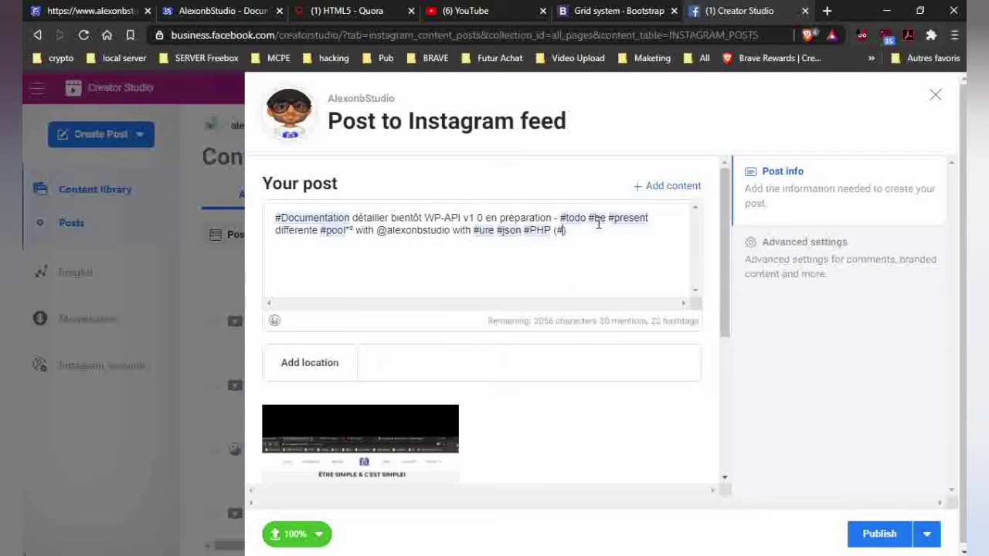
type("nginx")
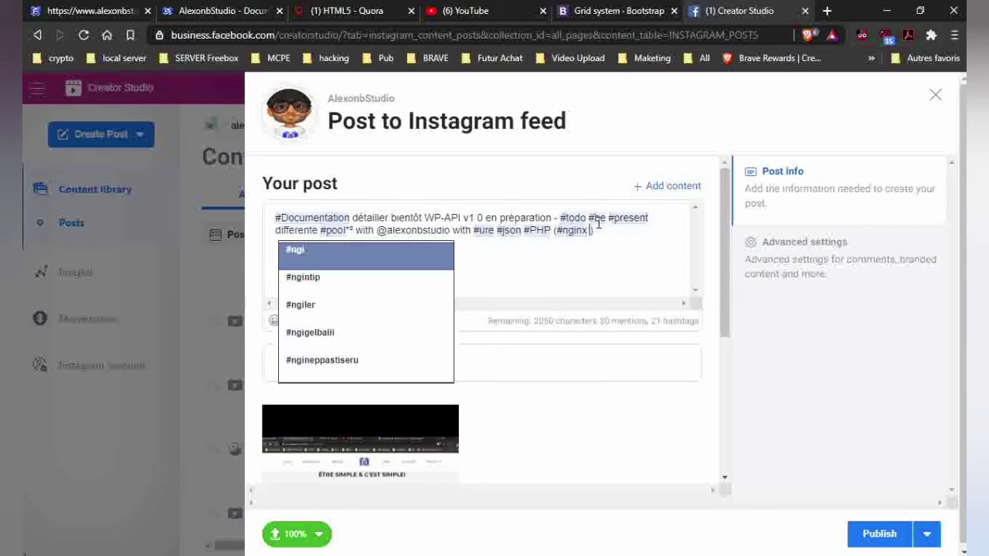
type(" #")
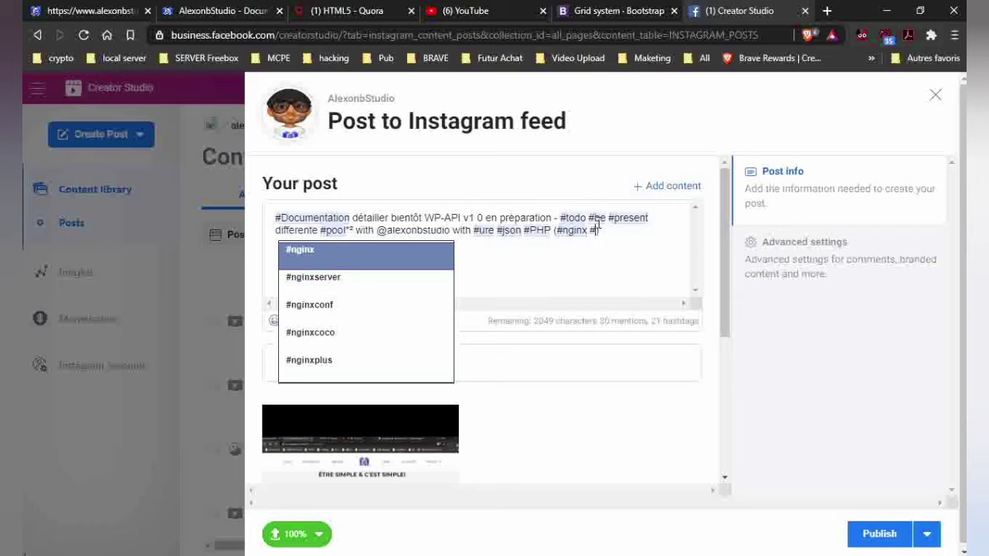
type("apache ")
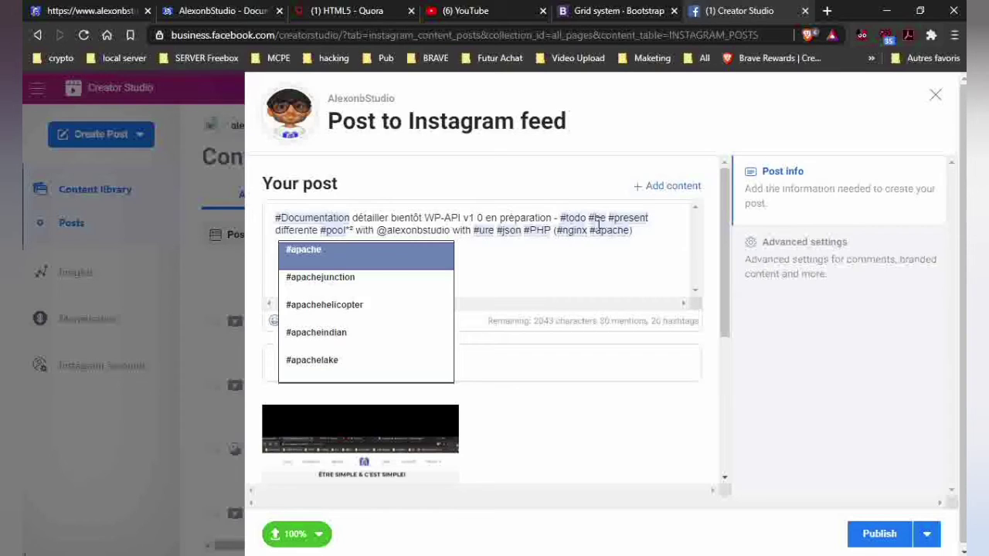
type("#ca")
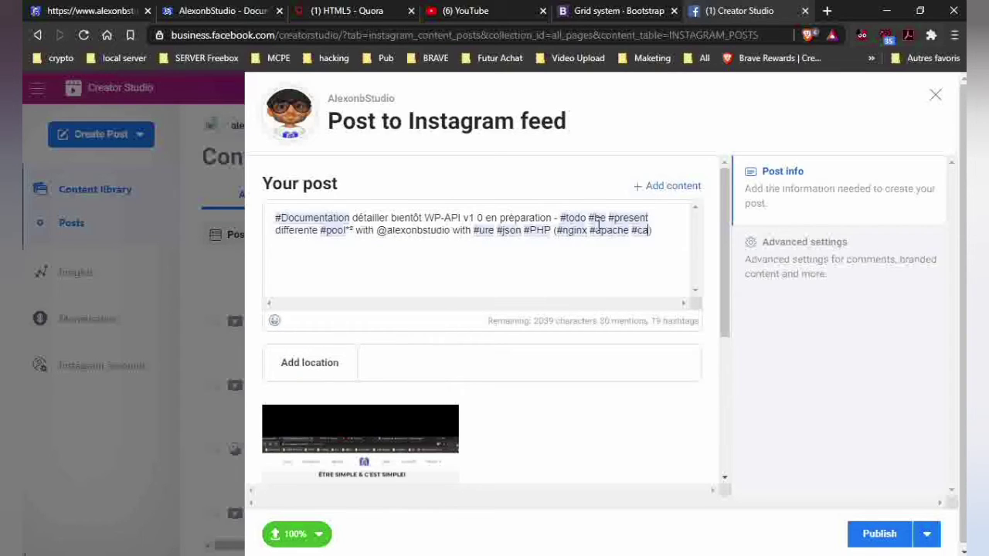
type("ddyserver")
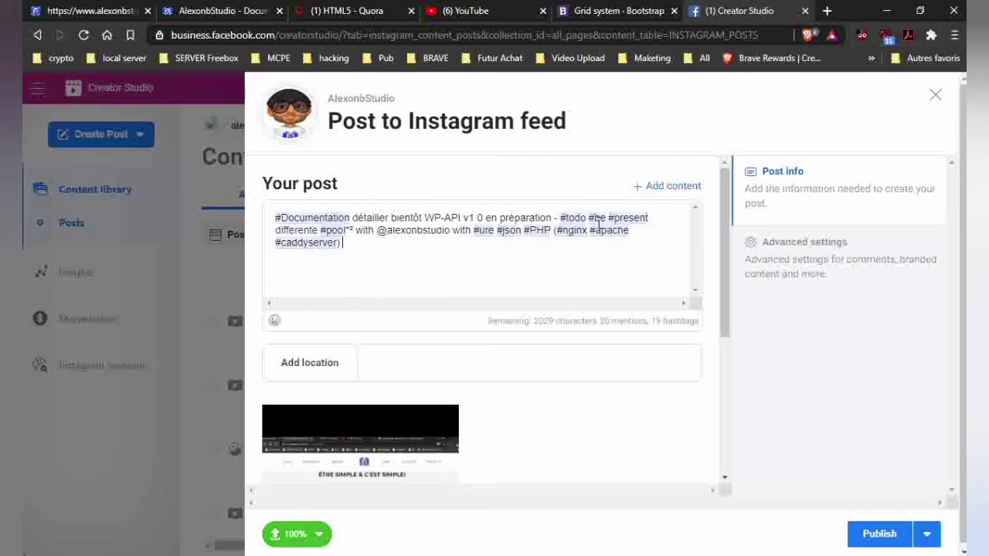
Finish the caption with the words "example availalble.".
type(" exemple")
key("BackSpace")
key("BackSpace")
key("BackSpace")
key("BackSpace")
key("BackSpace")
type("ample")
type("availalble")
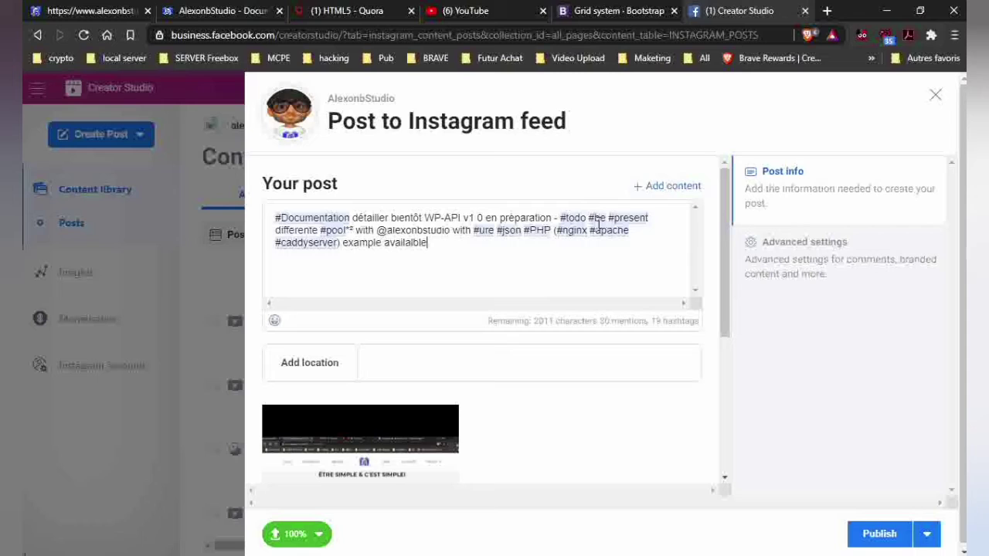
type(".")
Publish the Instagram post immediately and look over the list of posts in the content library.
left_click_drag(728, 272, 737, 332)
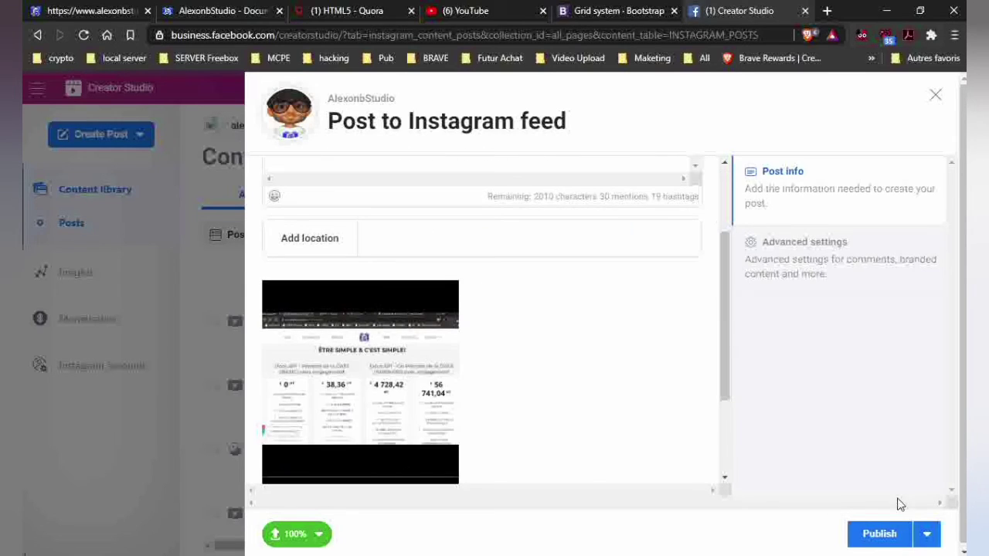
left_click(925, 540)
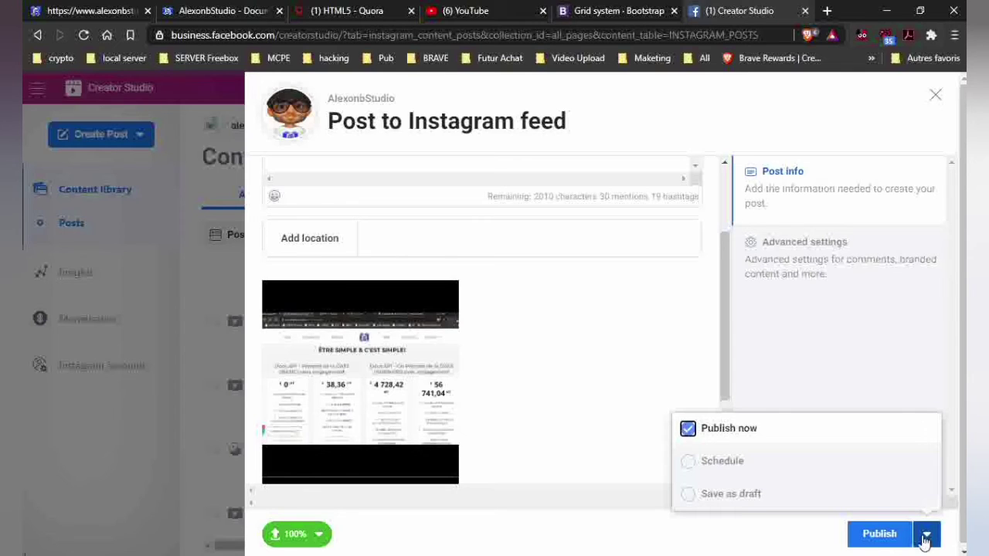
left_click(880, 539)
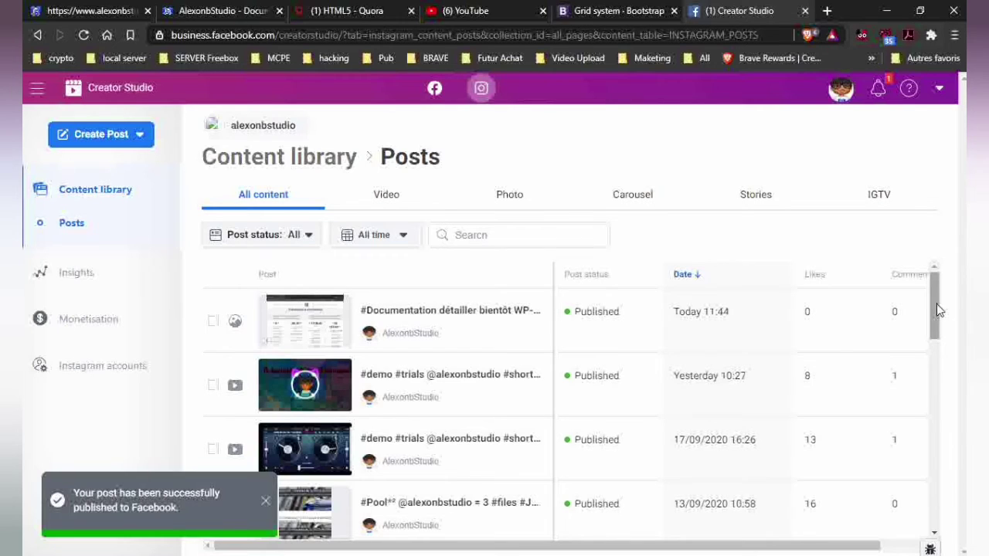
left_click_drag(939, 314, 927, 408)
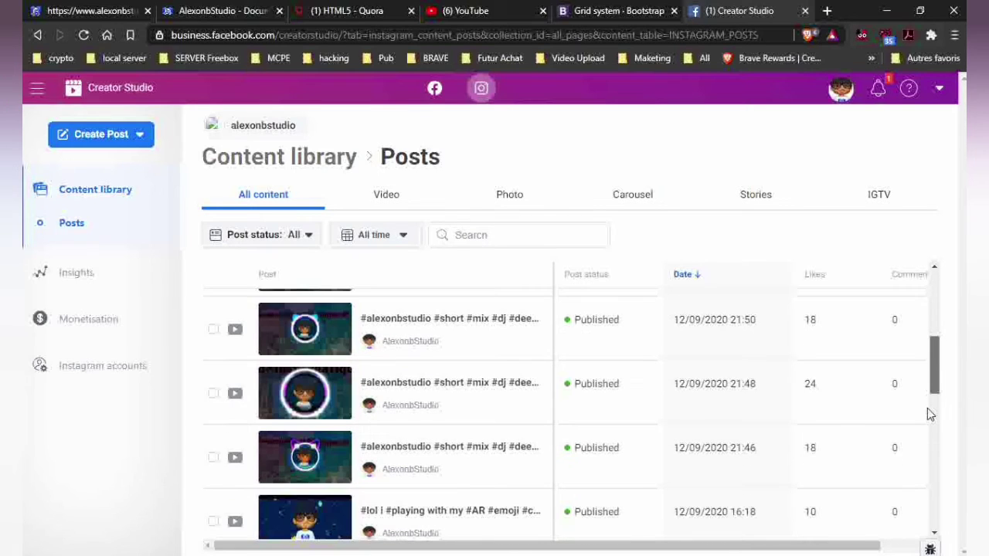
scroll(936, 270, "down", 1)
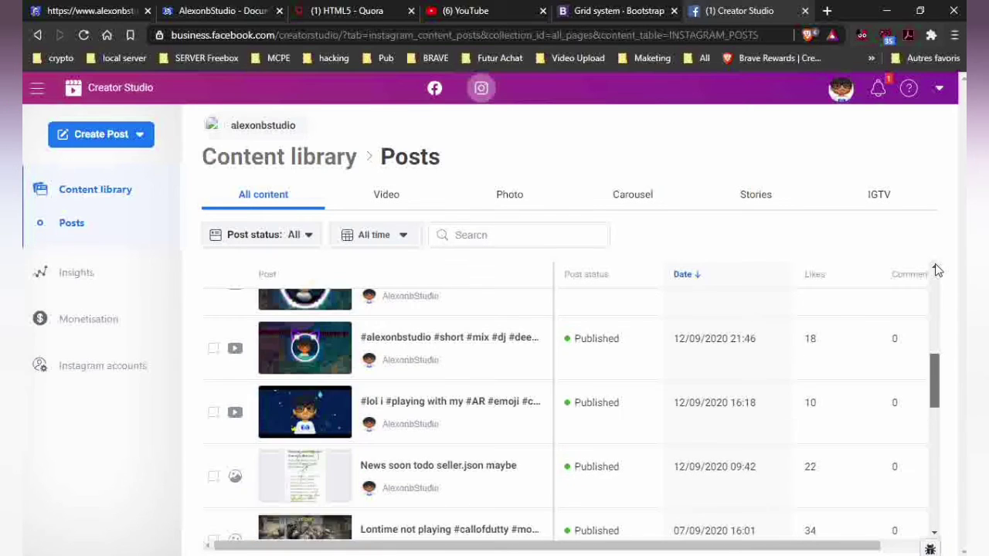
scroll(937, 270, "up", 5)
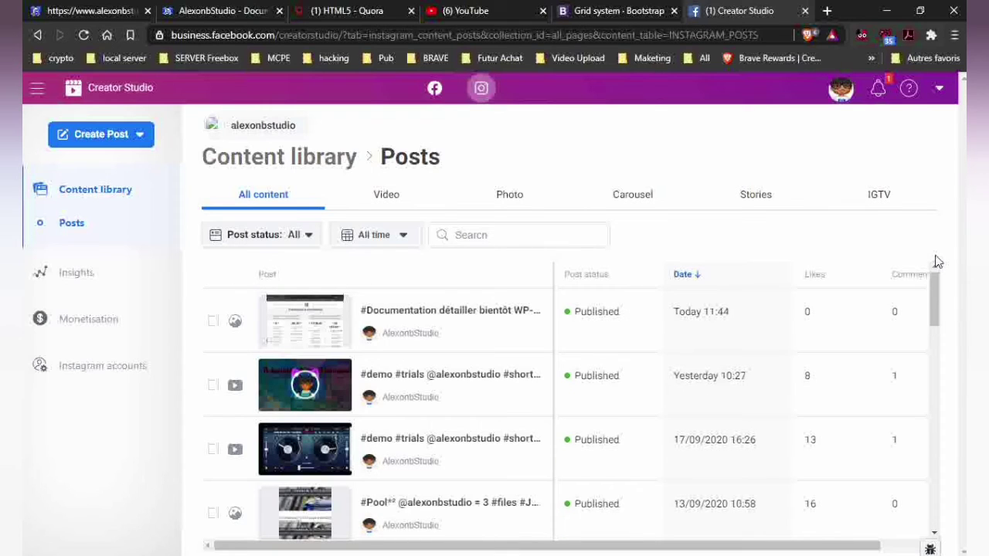
Open the Facebook page at facebook.com/alexonbstudio.fr in the current browser tab.
left_click(357, 37)
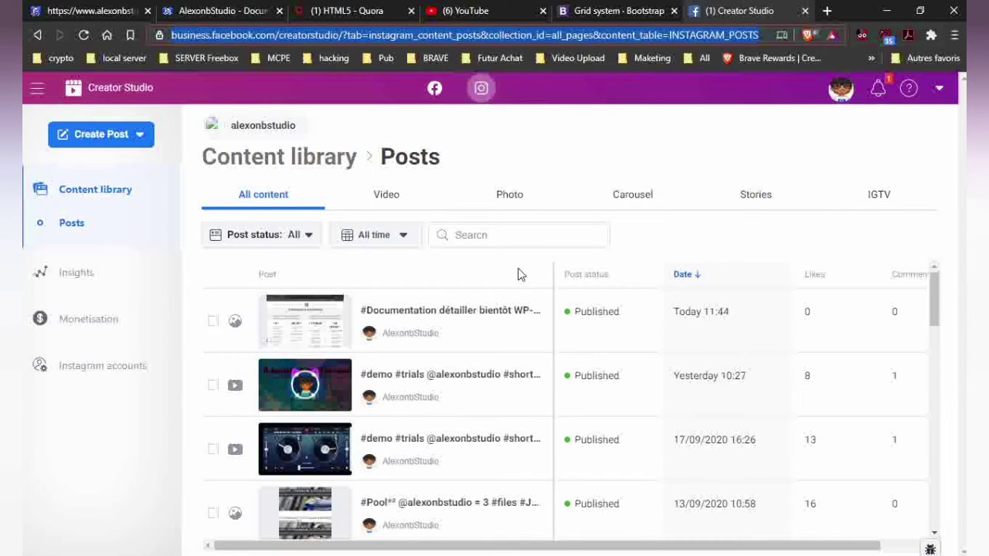
type("facebook.com")
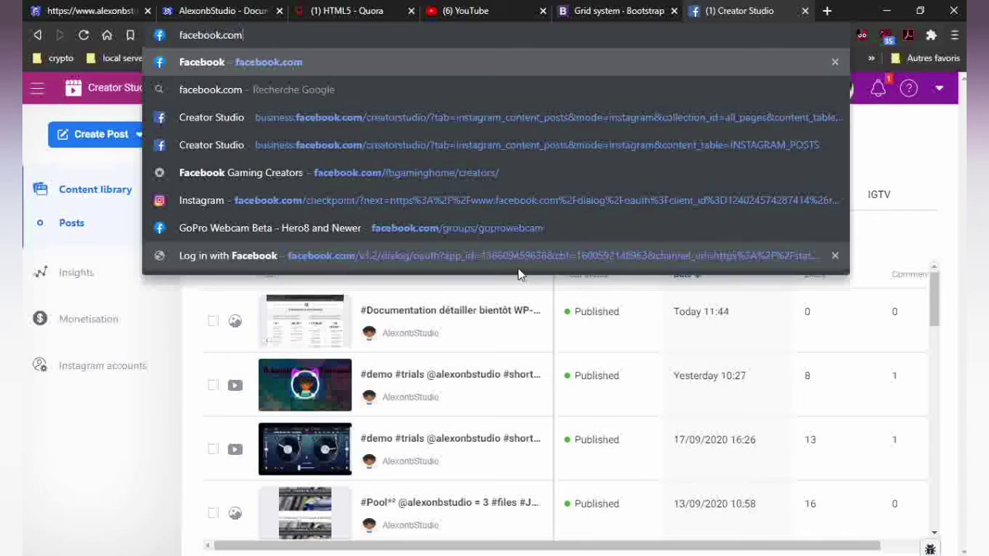
type("/ale")
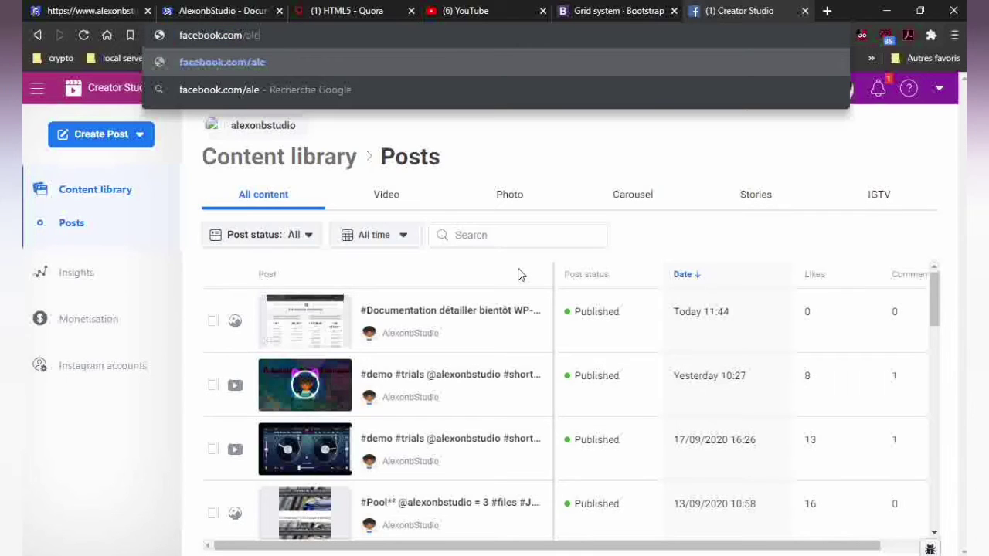
type("xonbstudio")
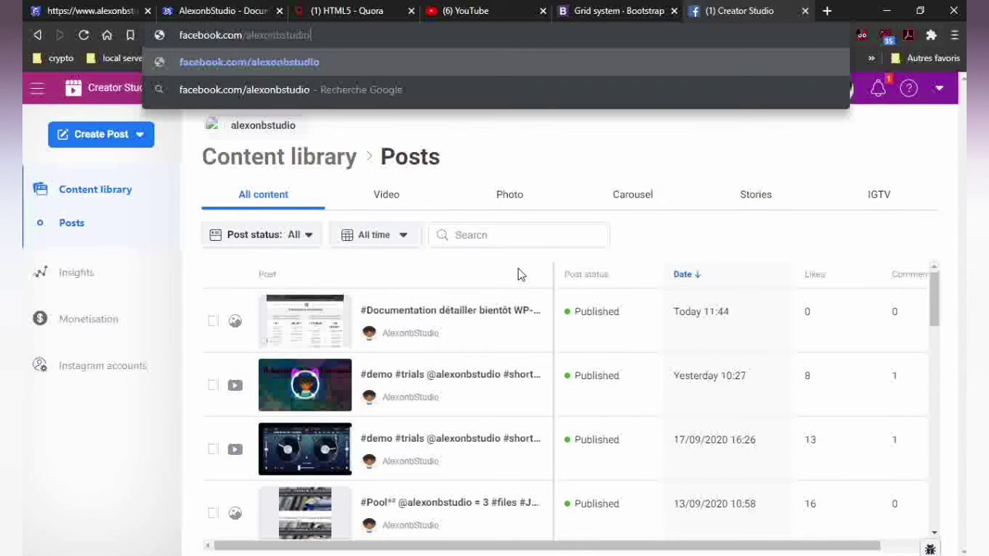
type(".fr")
key("Return")
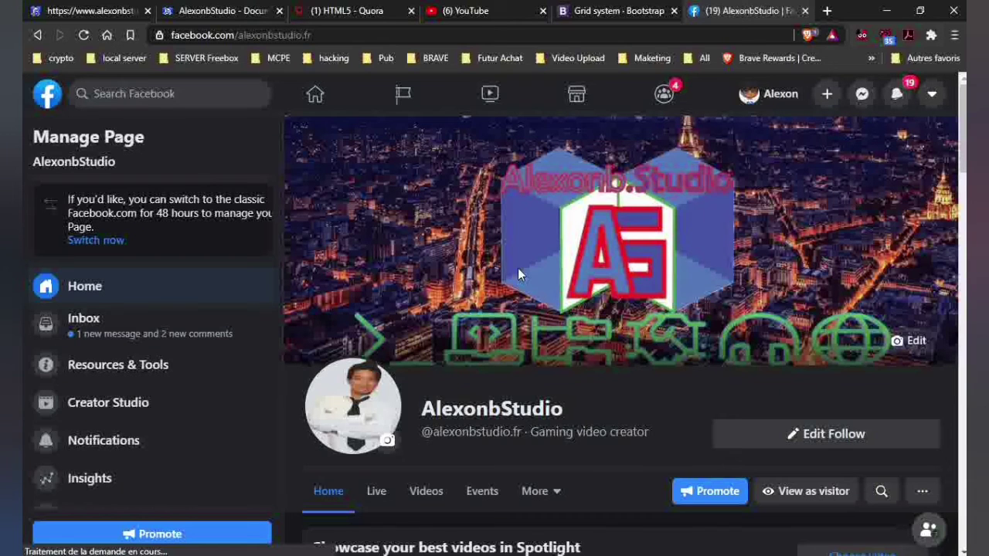
Examine the newly shared documentation post on the Facebook page, including its caption, image and engagement figures.
scroll(517, 269, "down", 4)
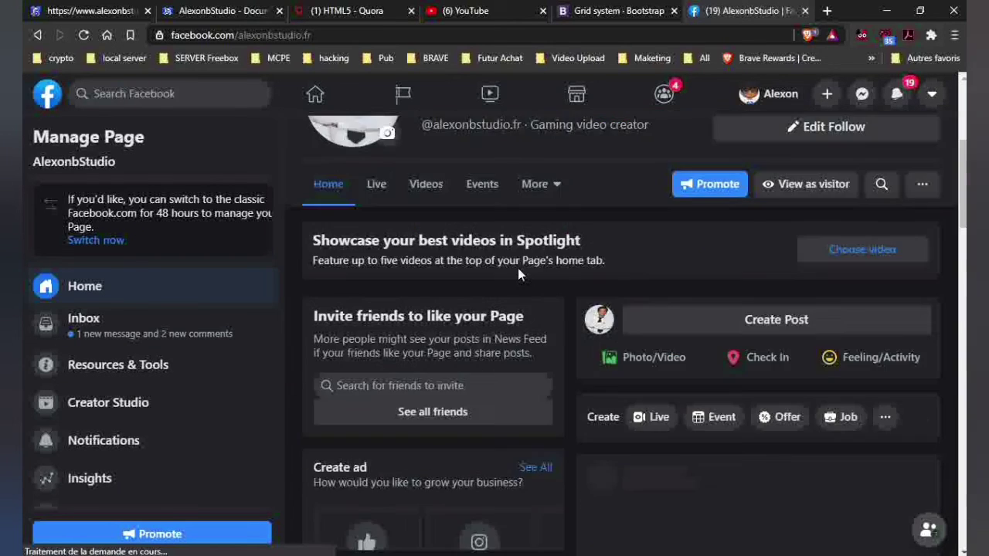
scroll(517, 268, "down", 3)
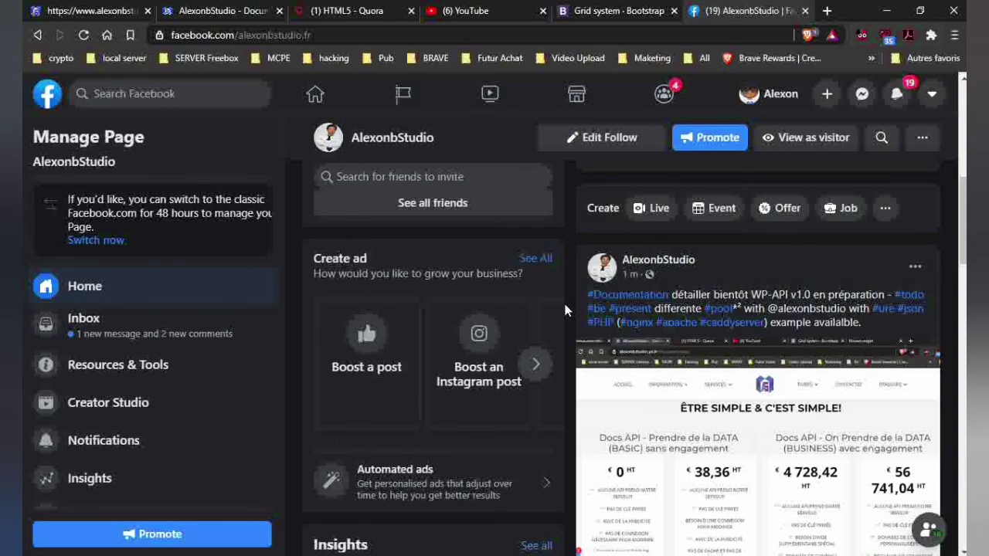
scroll(565, 309, "down", 2)
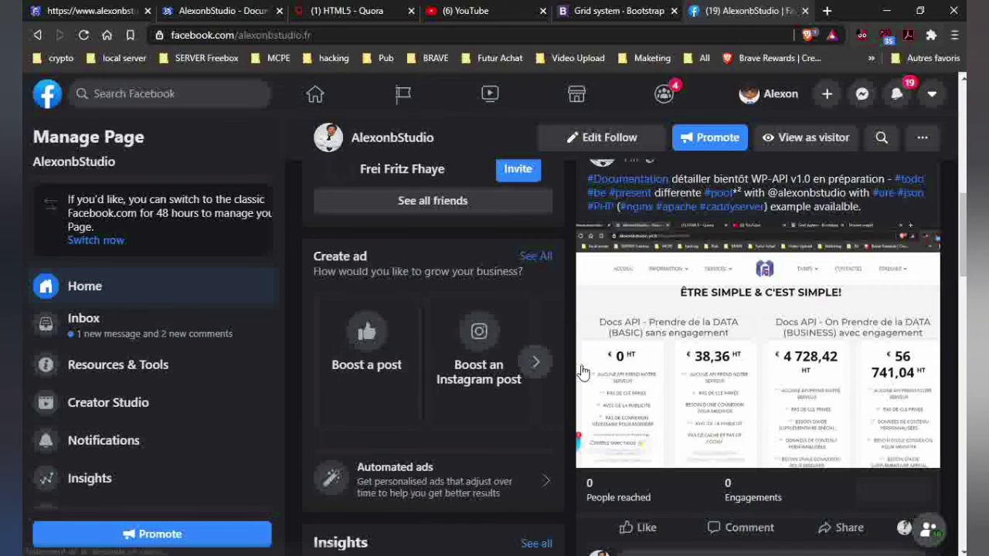
scroll(578, 371, "up", 2)
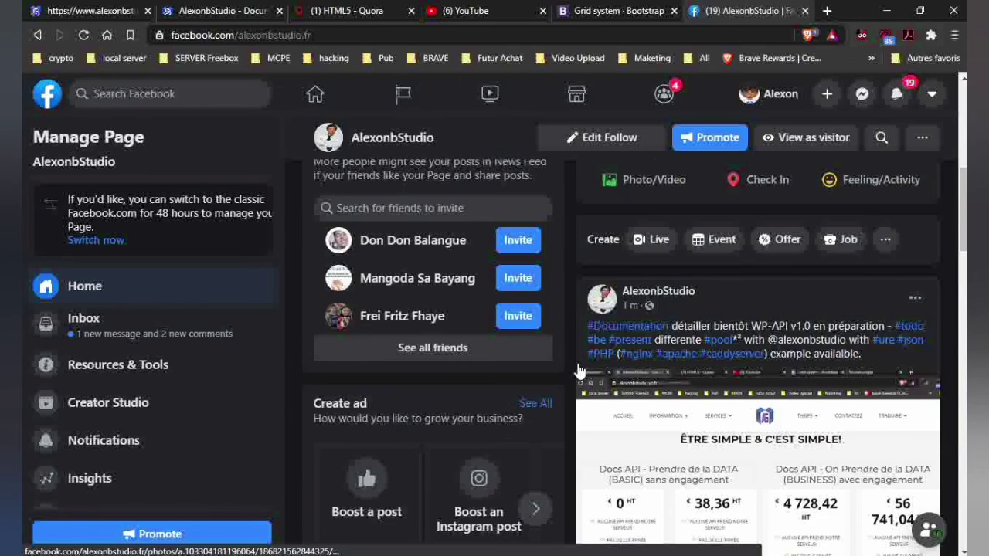
scroll(577, 371, "down", 2)
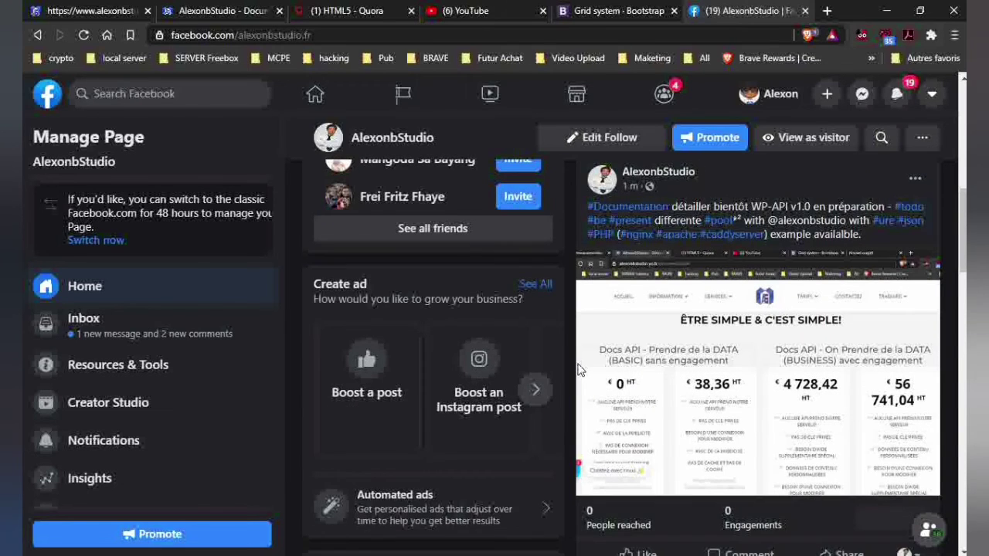
scroll(579, 371, "down", 1)
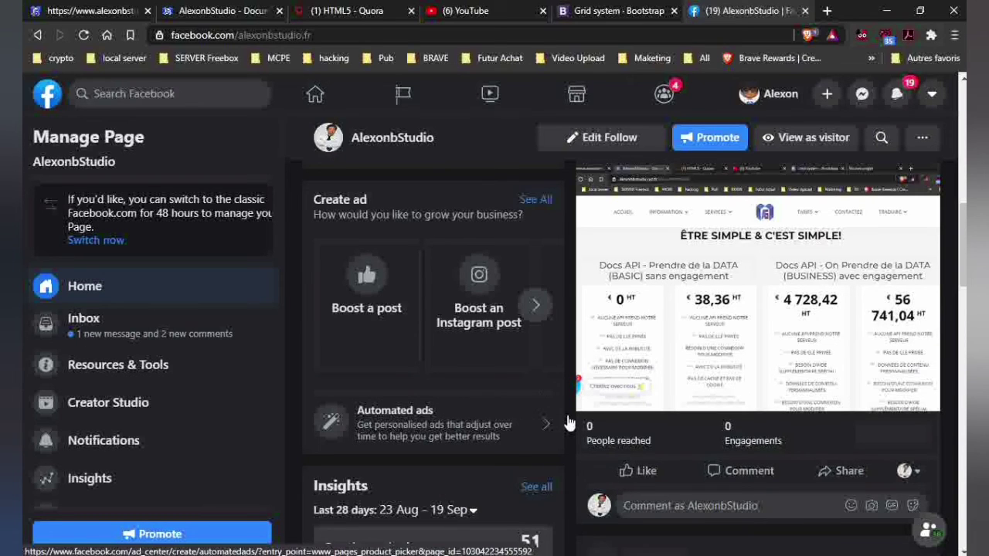
scroll(567, 423, "down", 3)
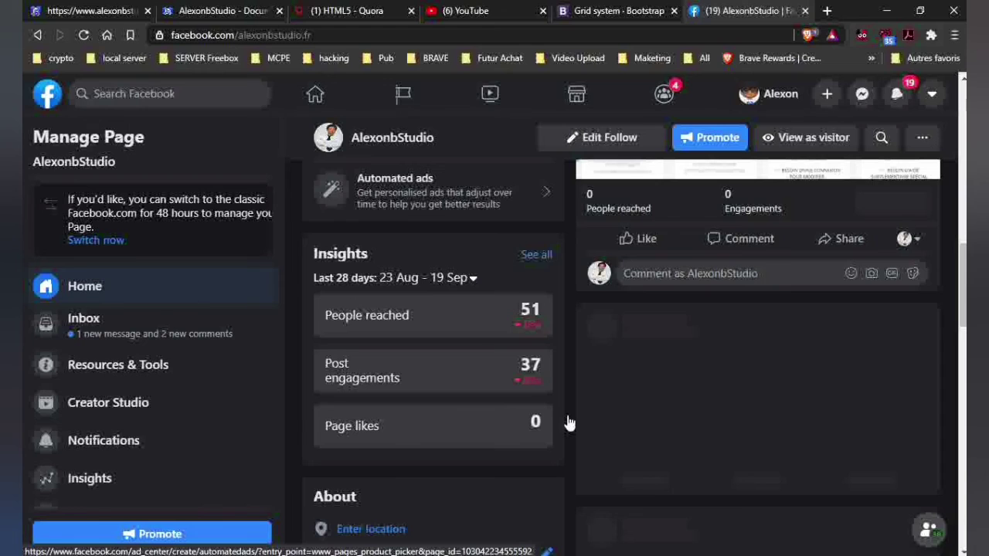